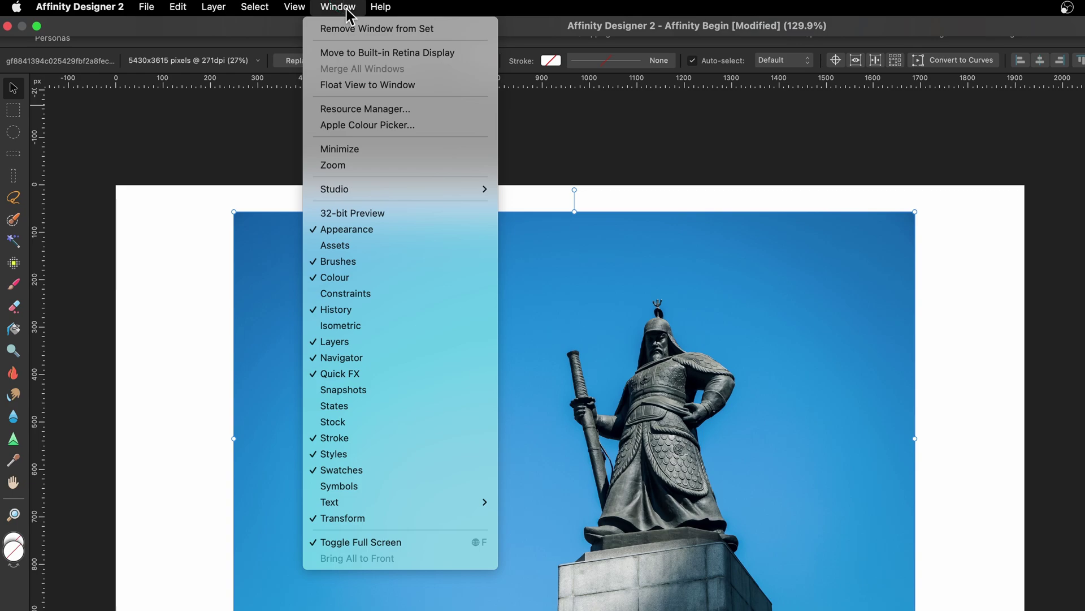
# Step: Bring up the Stock image library and close it again
pyautogui.click(376, 421)
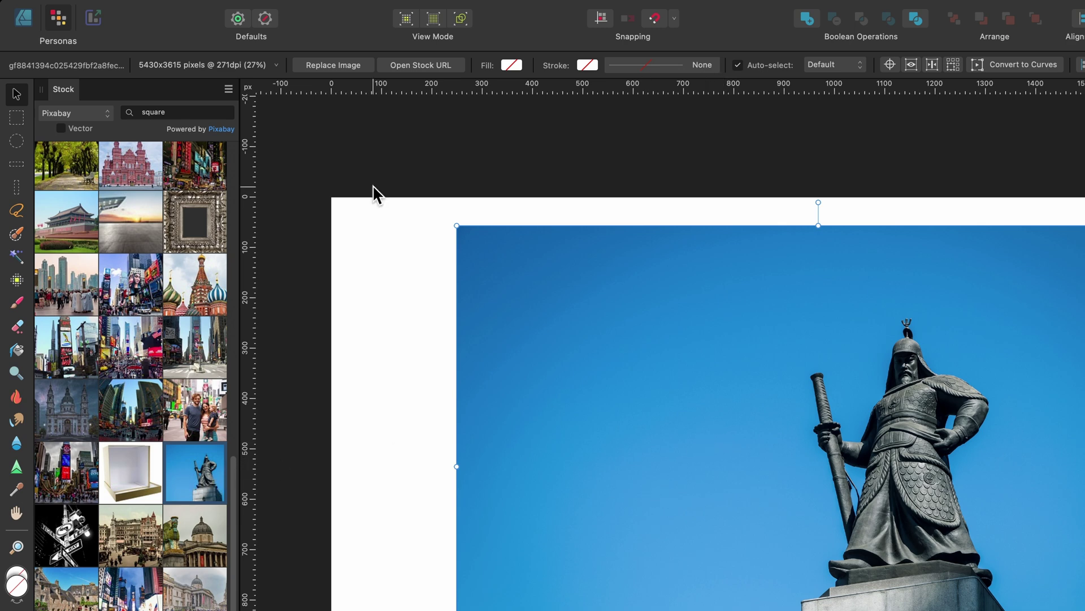
pyautogui.click(229, 89)
pyautogui.click(248, 127)
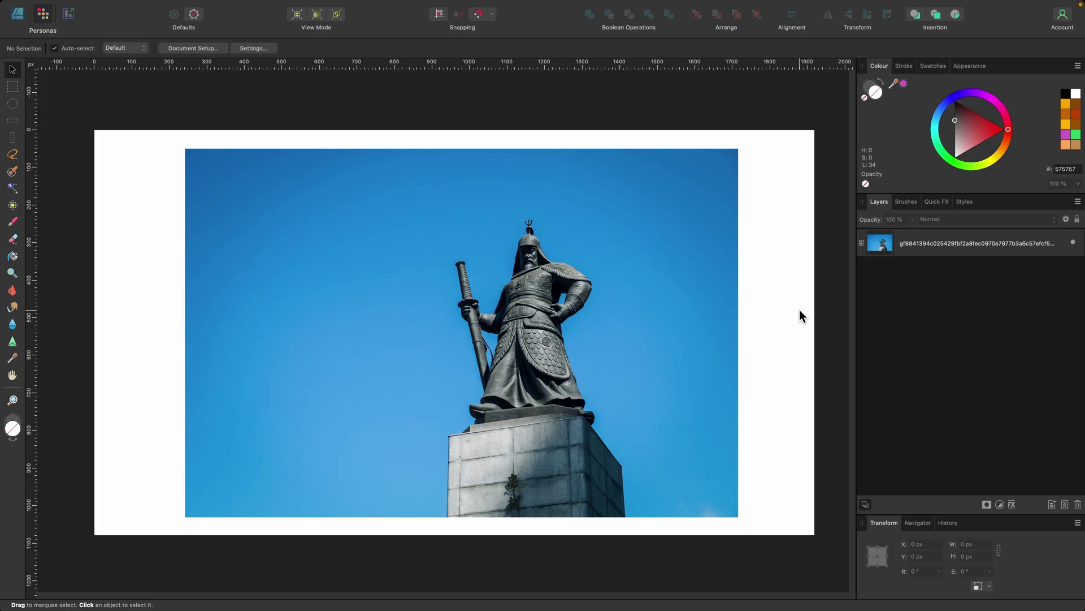
# Step: Reset the statue photo to its original size at 100% scale
pyautogui.click(681, 294)
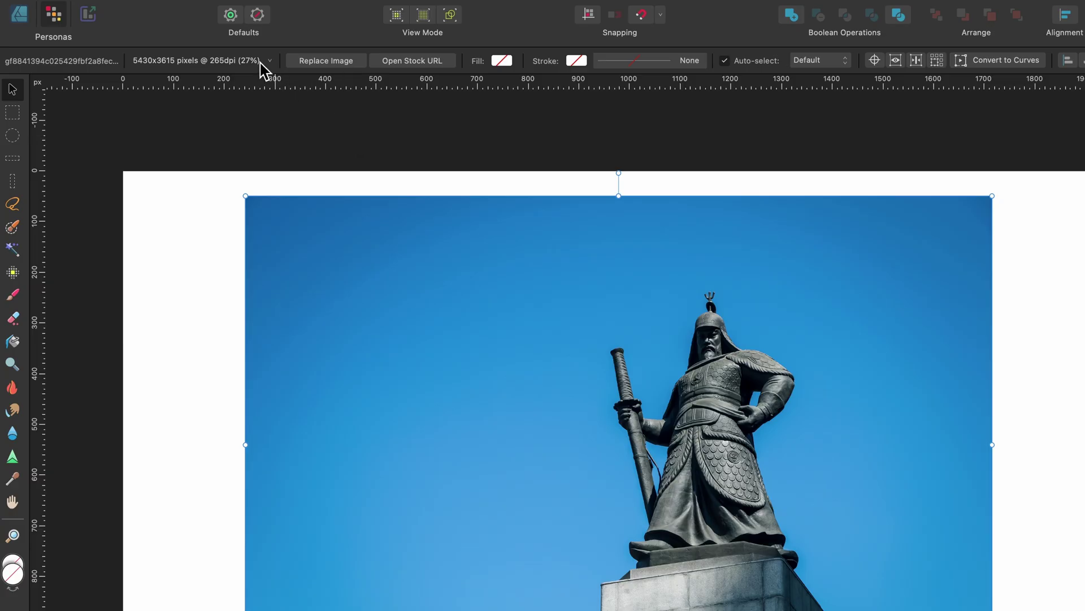
pyautogui.click(262, 63)
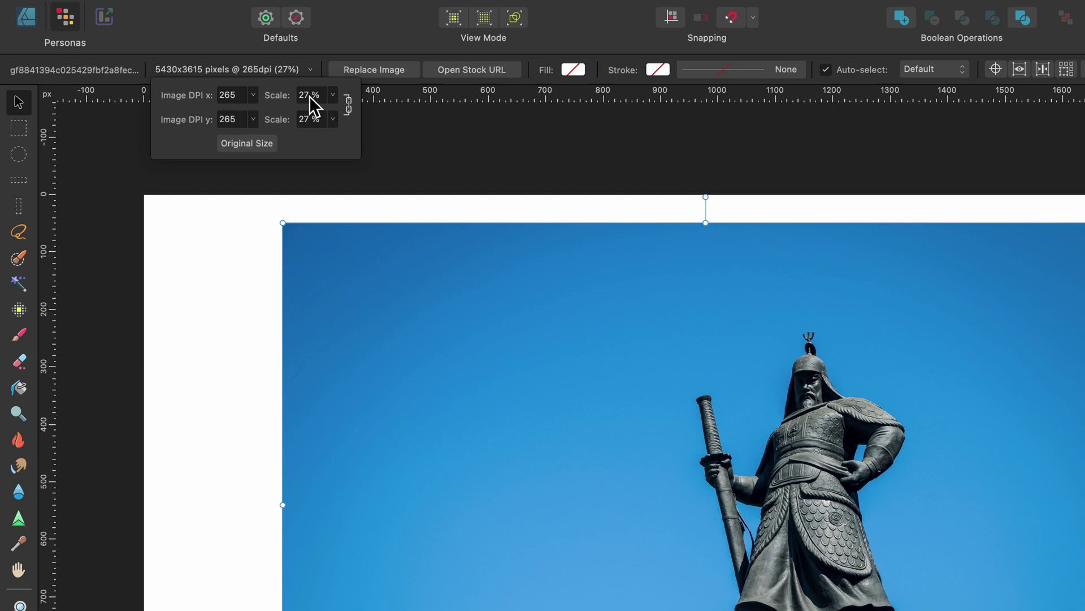
pyautogui.click(263, 148)
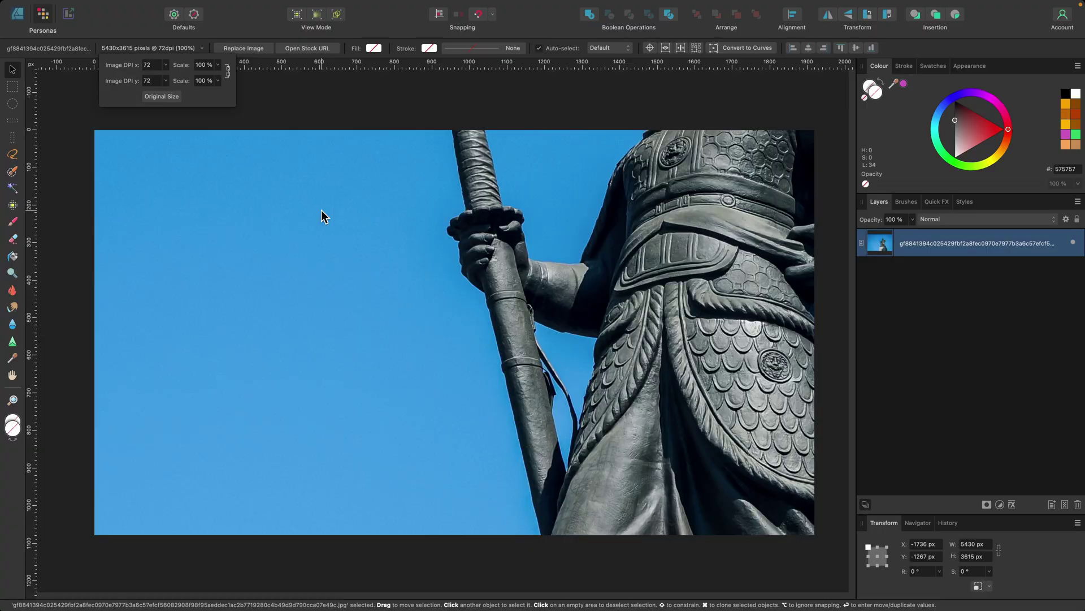
pyautogui.scroll(-3, 490, 324)
pyautogui.scroll(-3, 321, 216)
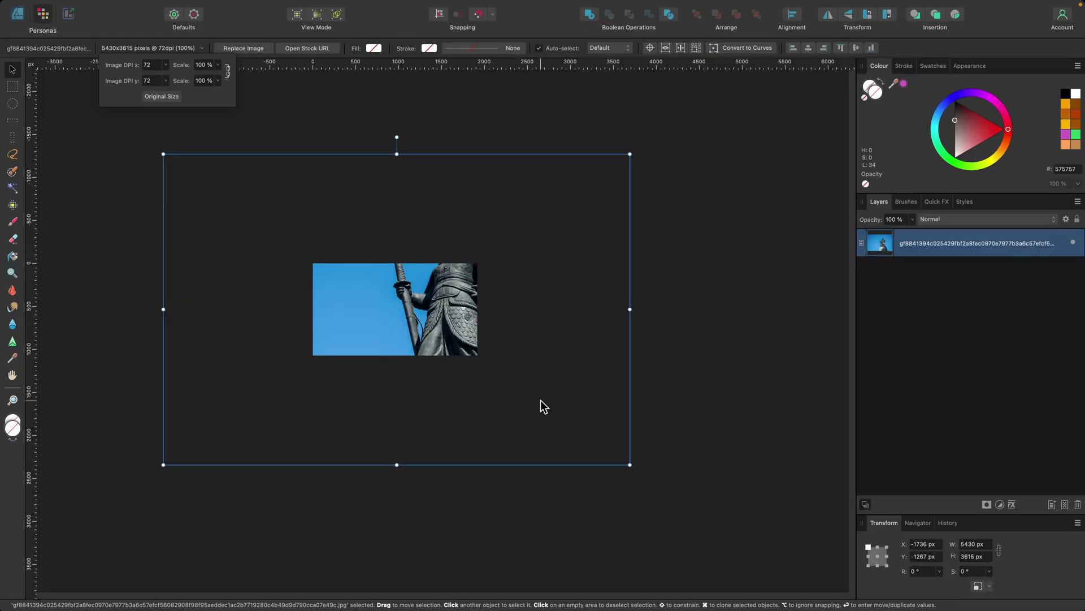
# Step: Scale the oversized photo down to about 435 × 289 px near the artboard's upper-right corner
pyautogui.moveTo(630, 464); pyautogui.dragTo(452, 362)
pyautogui.press('super+0')
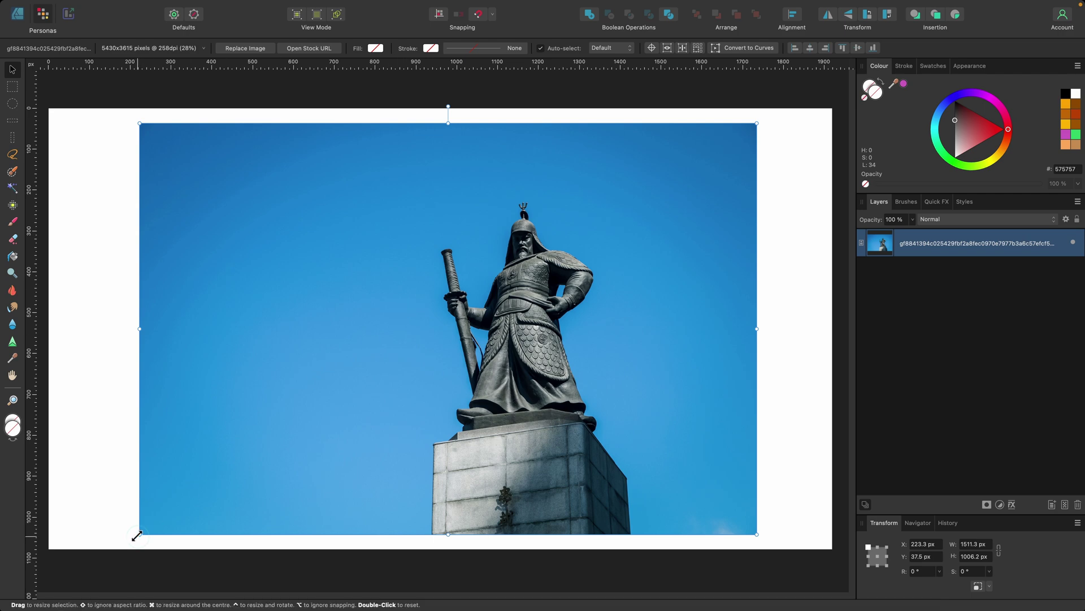
pyautogui.moveTo(139, 533); pyautogui.dragTo(585, 252)
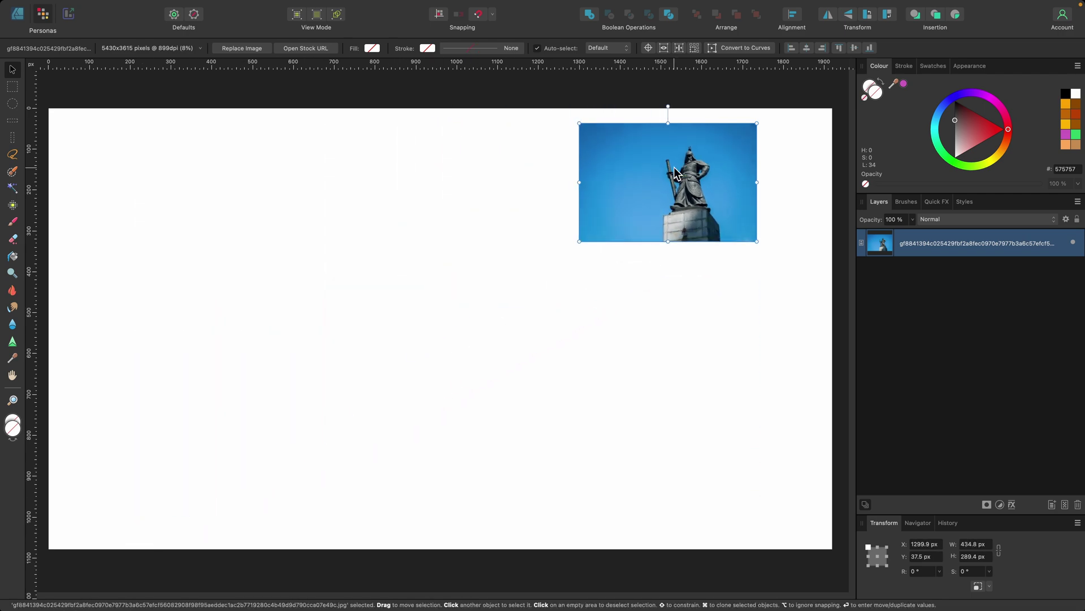
# Step: Duplicate the small photo and place the copy in the artboard's lower-left area, at about X 262, Y 593 px
pyautogui.press('super+c')
pyautogui.press('super+v')
pyautogui.moveTo(673, 168); pyautogui.dragTo(269, 402)
# Step: Smudge across the statue's head on the copied photo with a 28.4 px brush at 65% strength
pyautogui.scroll(10, 269, 403)
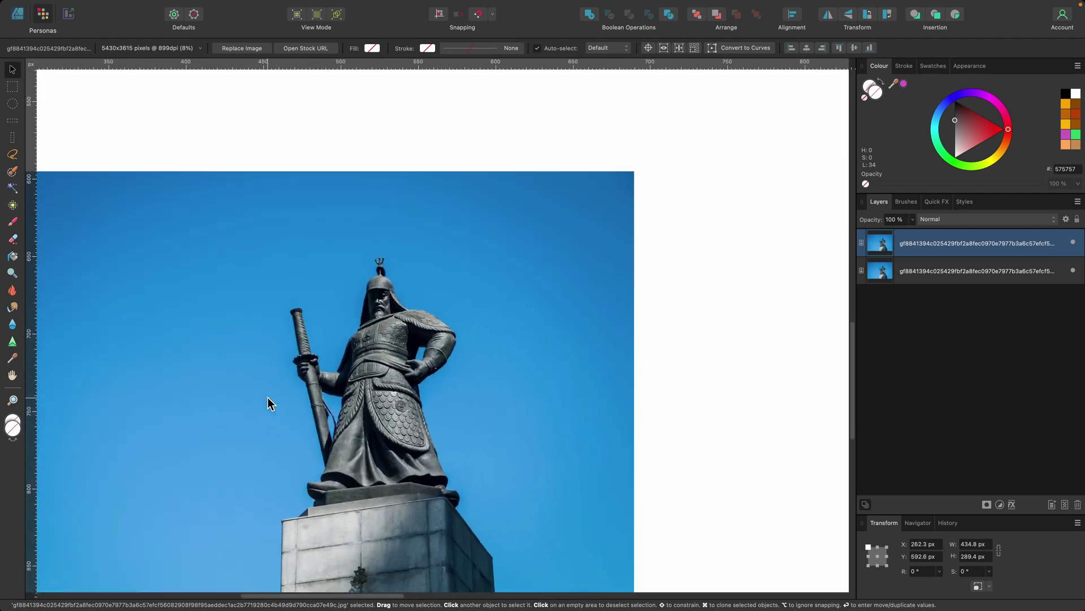
pyautogui.press('Tab')
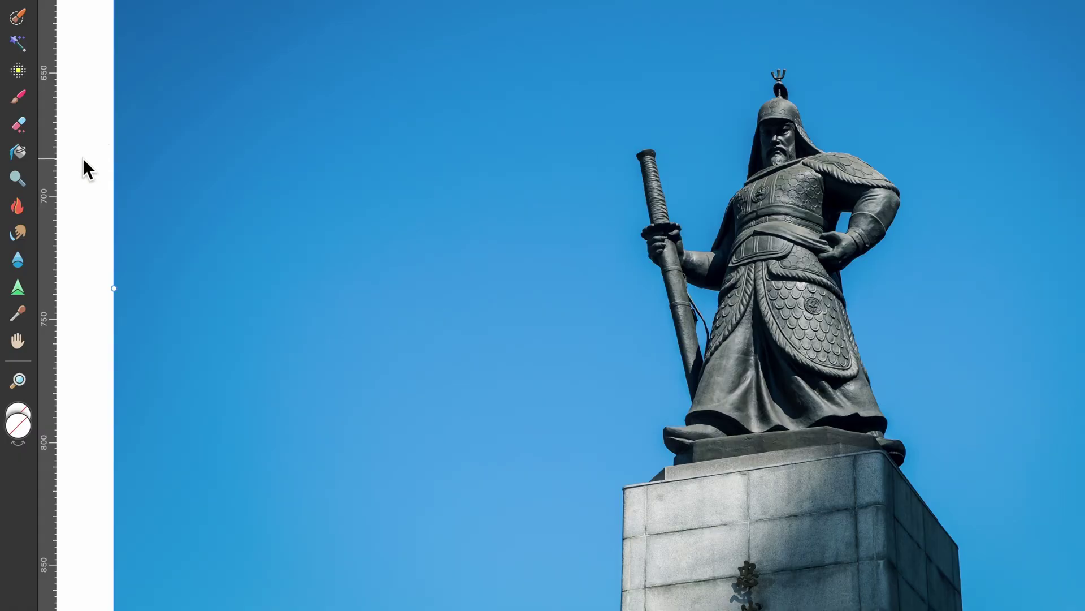
pyautogui.click(20, 235)
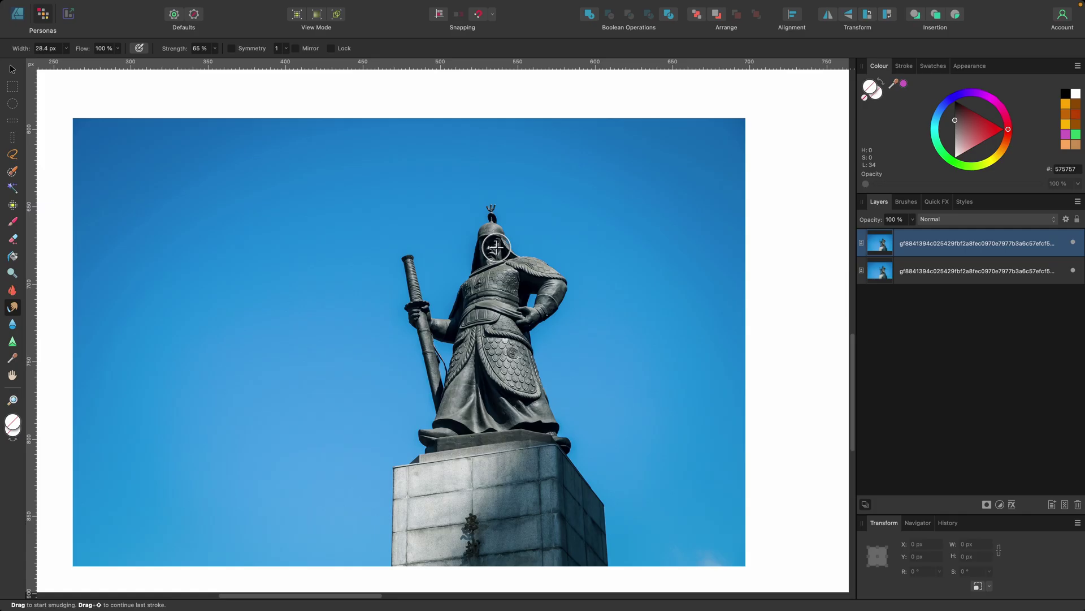
pyautogui.moveTo(496, 247)
pyautogui.mouseDown()
pyautogui.moveTo(415, 254)
pyautogui.moveTo(544, 230)
pyautogui.mouseUp()
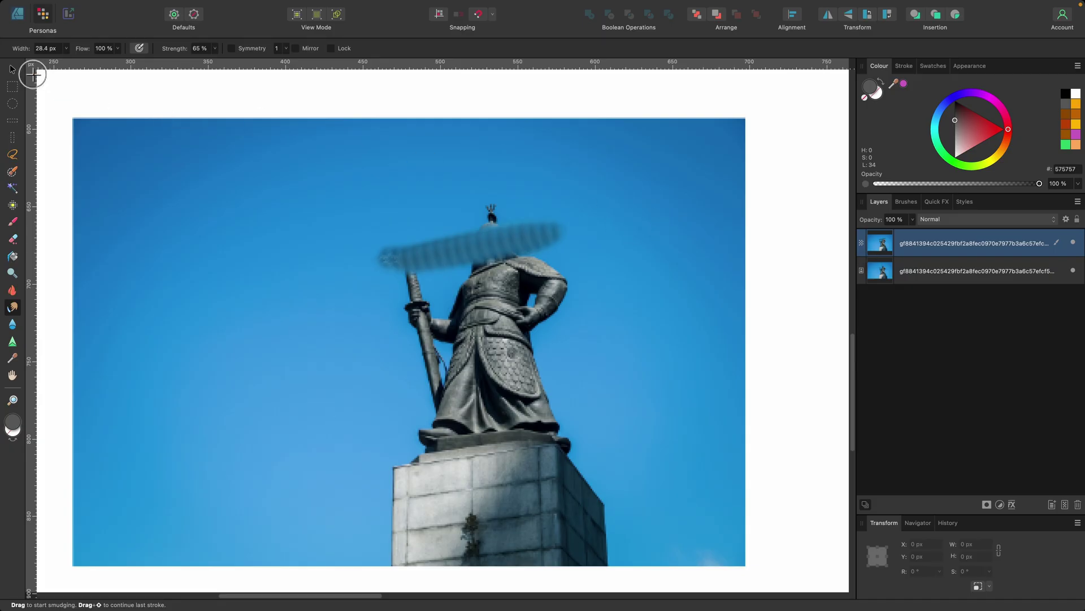
# Step: Scale the smudged copy up to about 1501 × 1001 px and inspect its pixelation around the statue
pyautogui.click(13, 69)
pyautogui.scroll(-5, 314, 314)
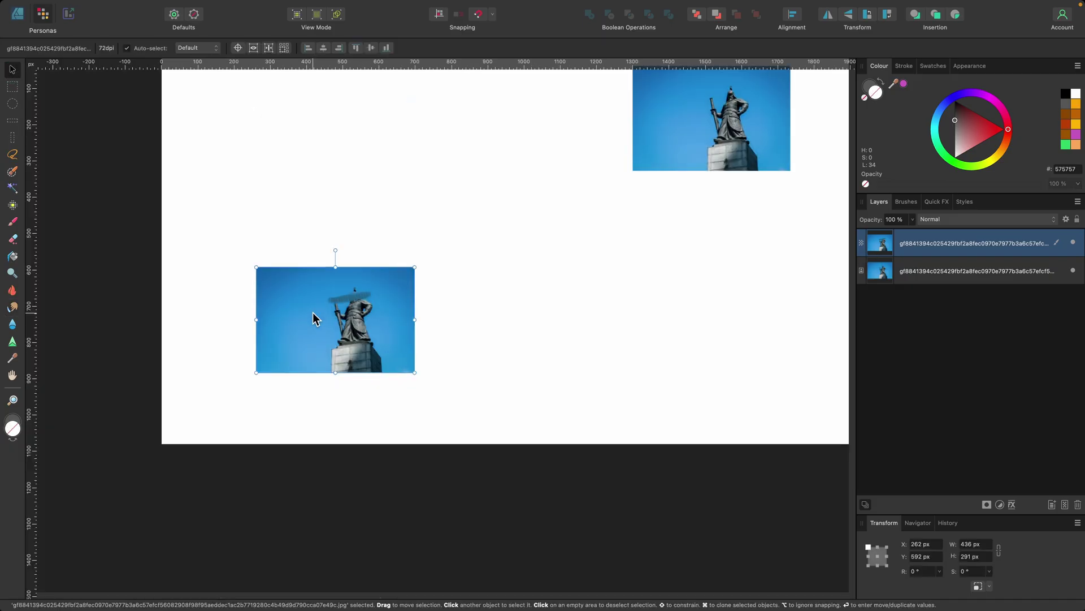
pyautogui.scroll(-2, 313, 312)
pyautogui.moveTo(381, 342); pyautogui.dragTo(642, 138)
pyautogui.moveTo(238, 436); pyautogui.dragTo(179, 476)
pyautogui.moveTo(306, 432); pyautogui.dragTo(341, 429)
pyautogui.scroll(3, 424, 379)
pyautogui.scroll(2, 425, 379)
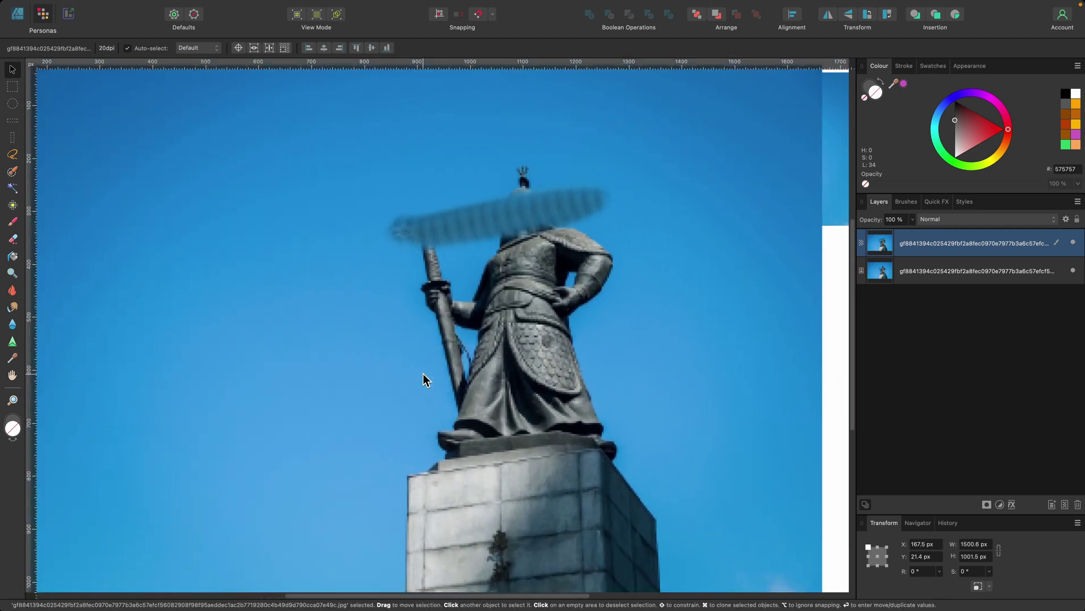
pyautogui.scroll(3, 425, 379)
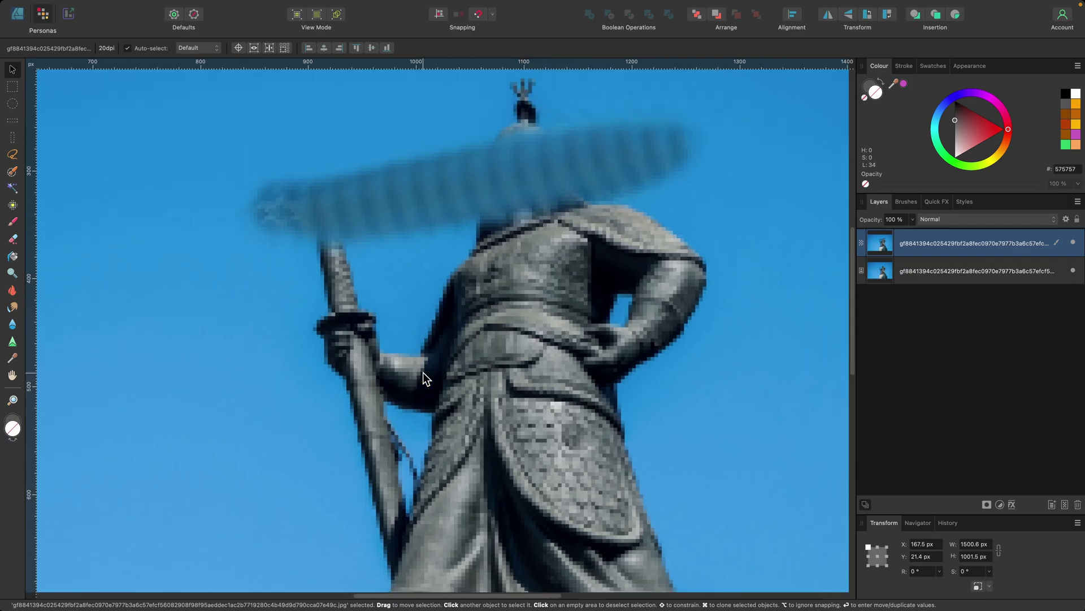
pyautogui.scroll(-6, 425, 378)
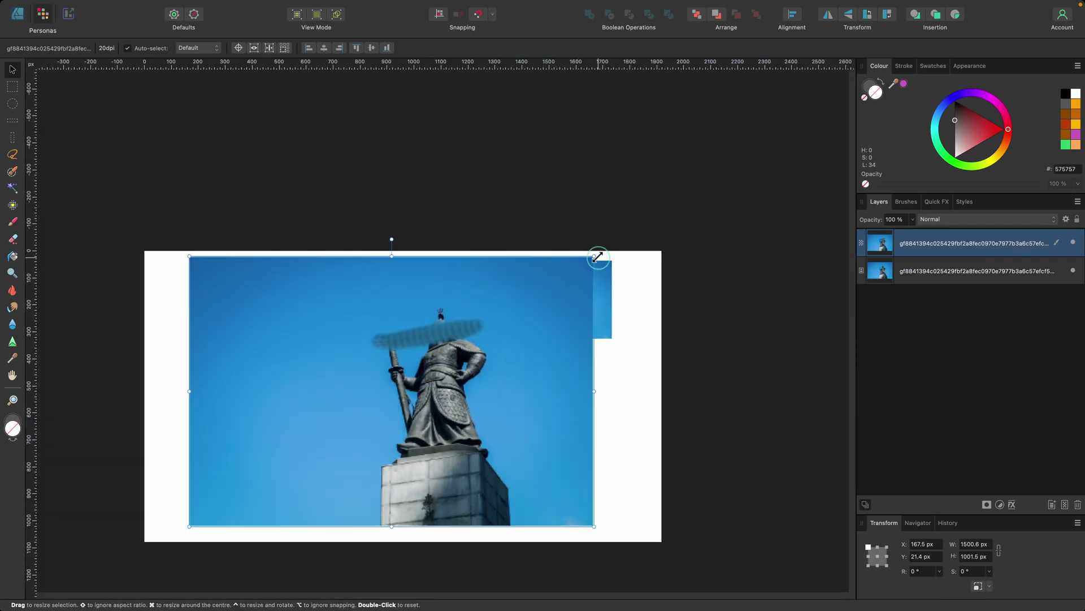
# Step: Shrink the smudged copy back into the artboard's lower-left corner and inspect its sharpness at the small size
pyautogui.moveTo(598, 257); pyautogui.dragTo(303, 451)
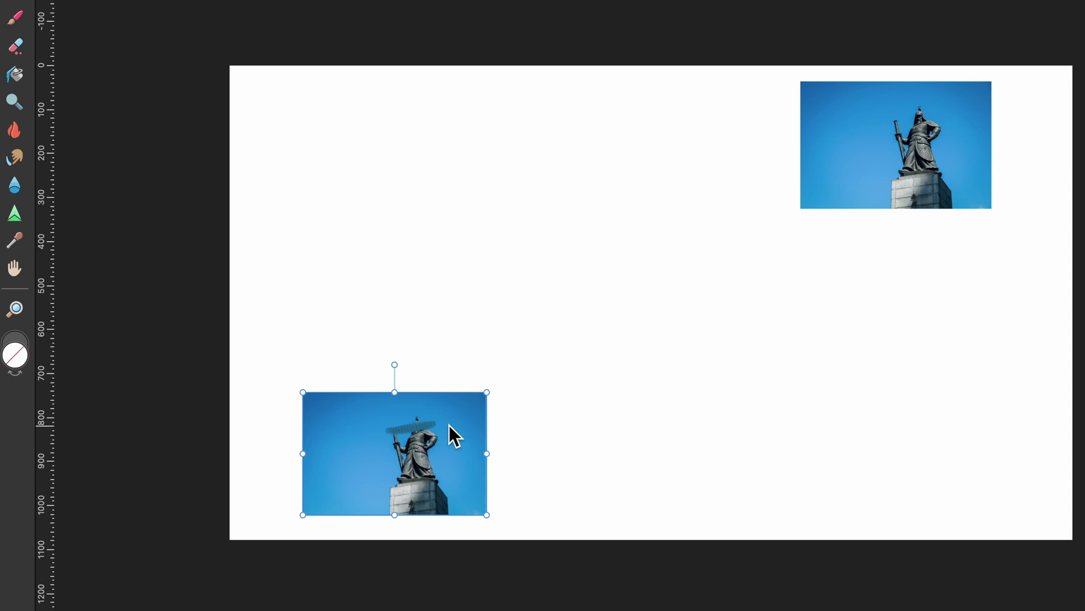
pyautogui.scroll(5, 438, 424)
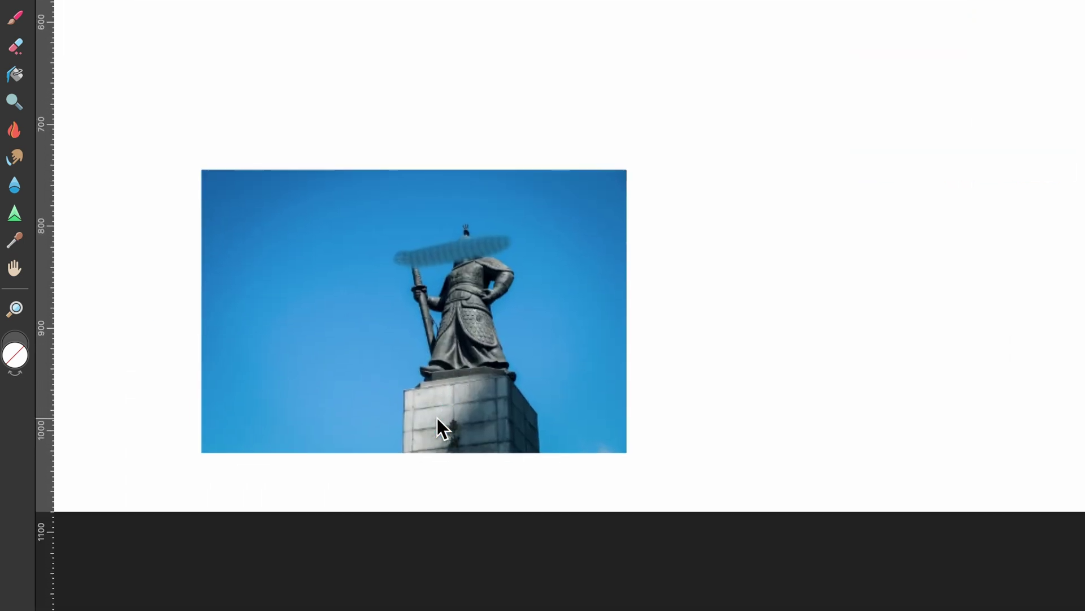
pyautogui.scroll(3, 437, 419)
pyautogui.scroll(-3, 437, 413)
pyautogui.scroll(3, 436, 414)
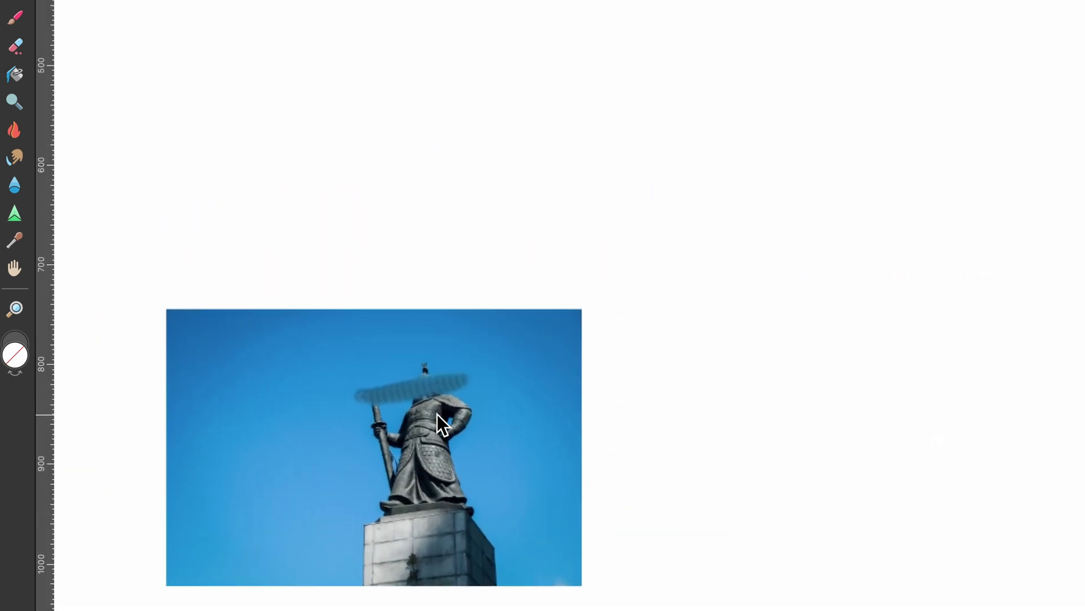
# Step: Scale the smudged copy up to about 1451 × 969 px and delete it
pyautogui.moveTo(582, 309); pyautogui.dragTo(765, 79)
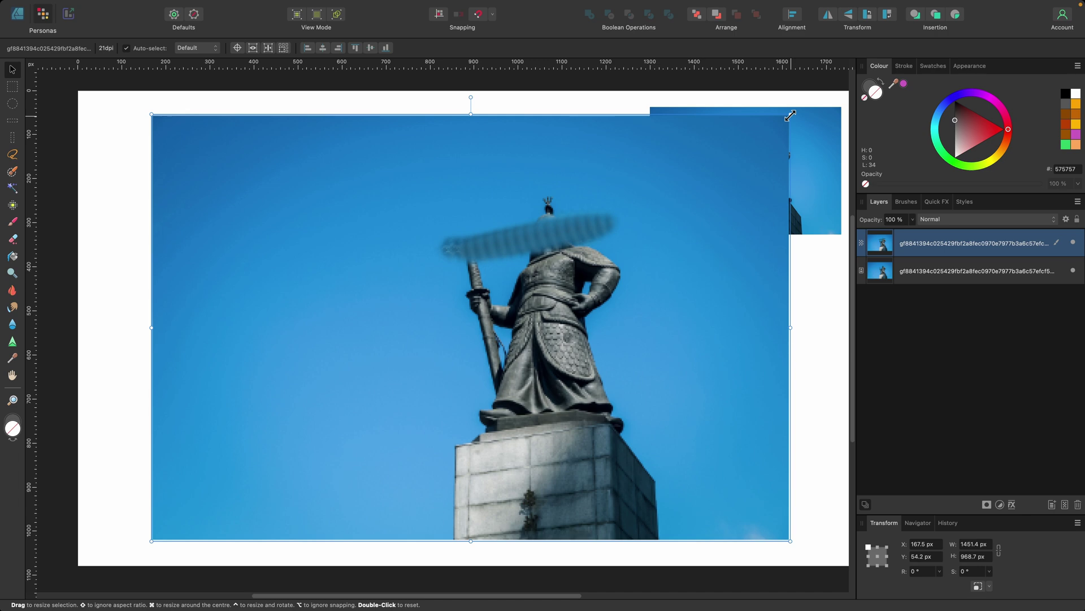
pyautogui.press('BackSpace')
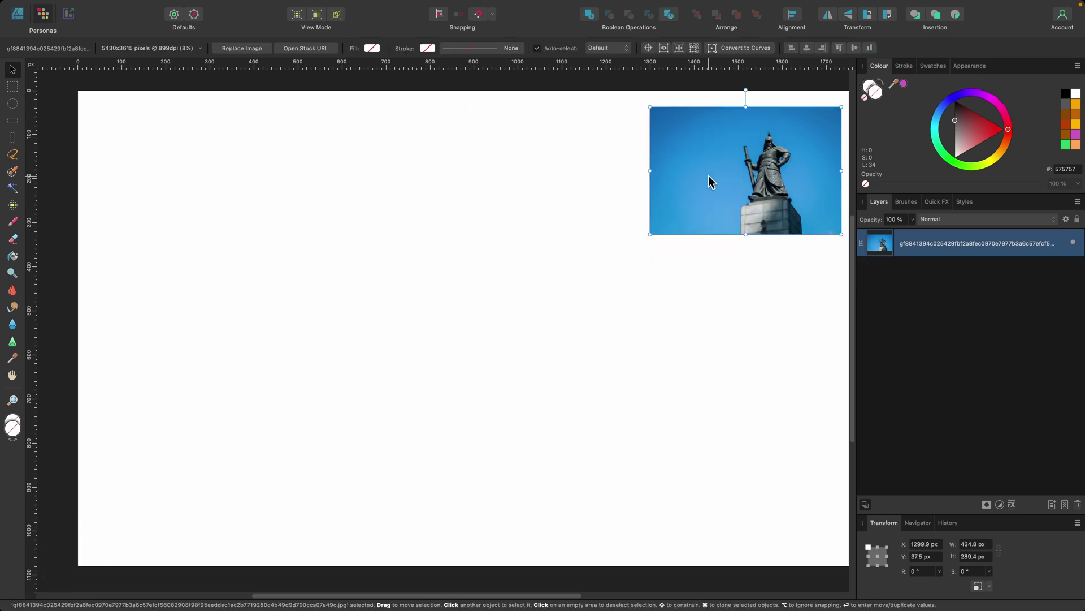
# Step: Enlarge the remaining original photo to about 1542 × 1026 px and inspect the statue's detail
pyautogui.moveTo(650, 234); pyautogui.dragTo(138, 525)
pyautogui.scroll(3, 588, 307)
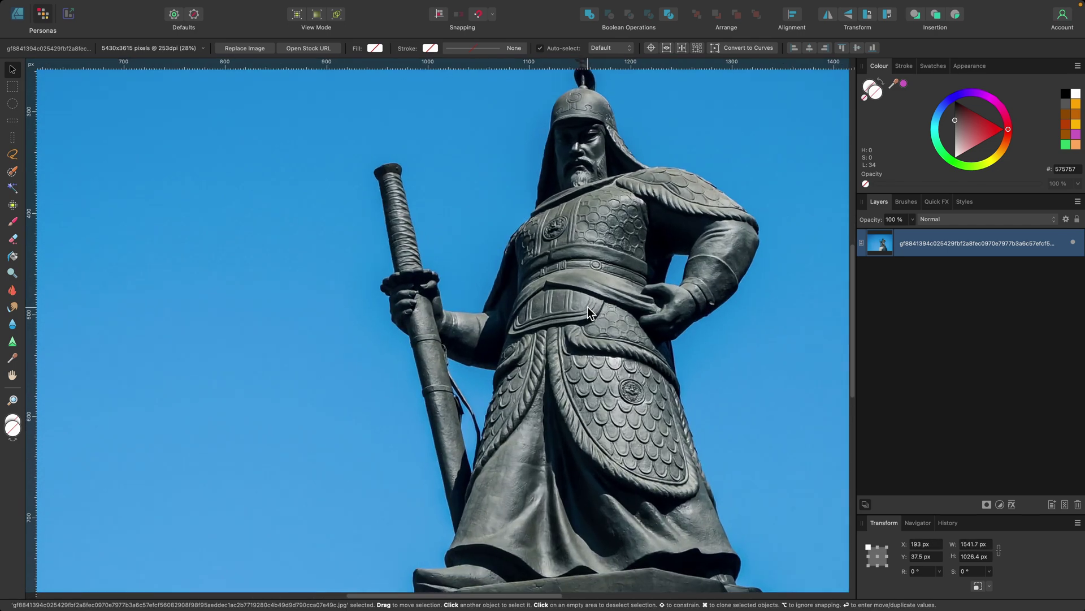
pyautogui.scroll(-4, 588, 307)
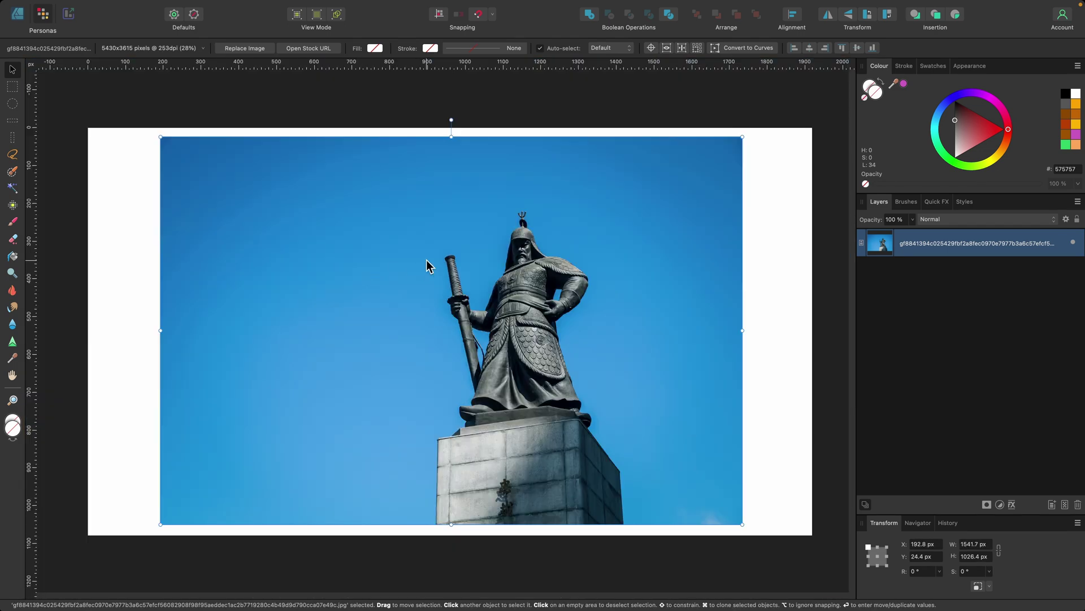
# Step: Smudge across the statue's face on the large photo with a 28.4 px brush at 65% strength
pyautogui.click(13, 307)
pyautogui.scroll(5, 501, 245)
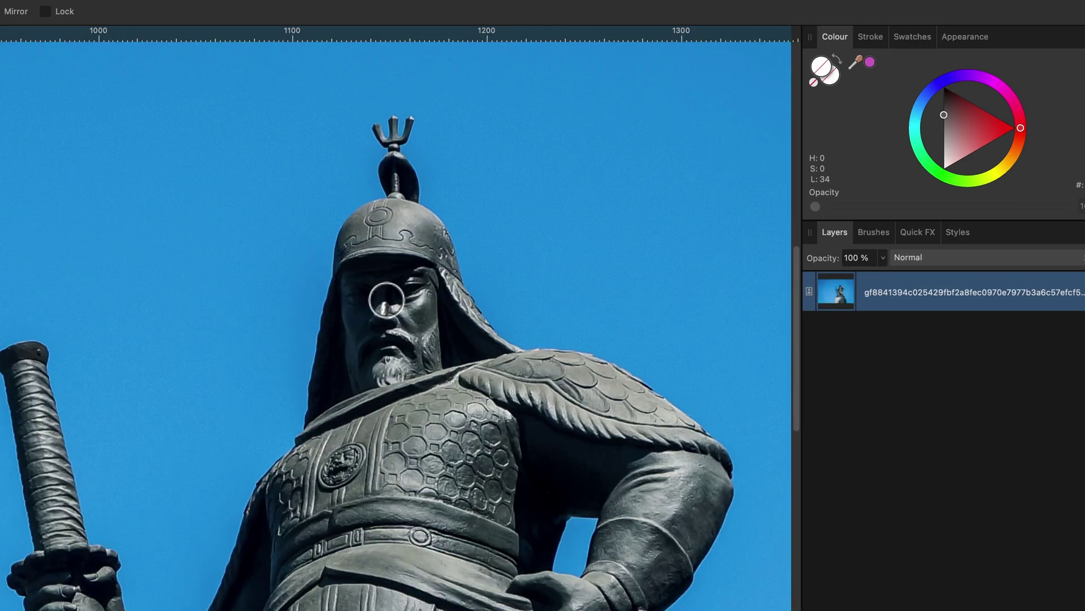
pyautogui.scroll(-3, 542, 227)
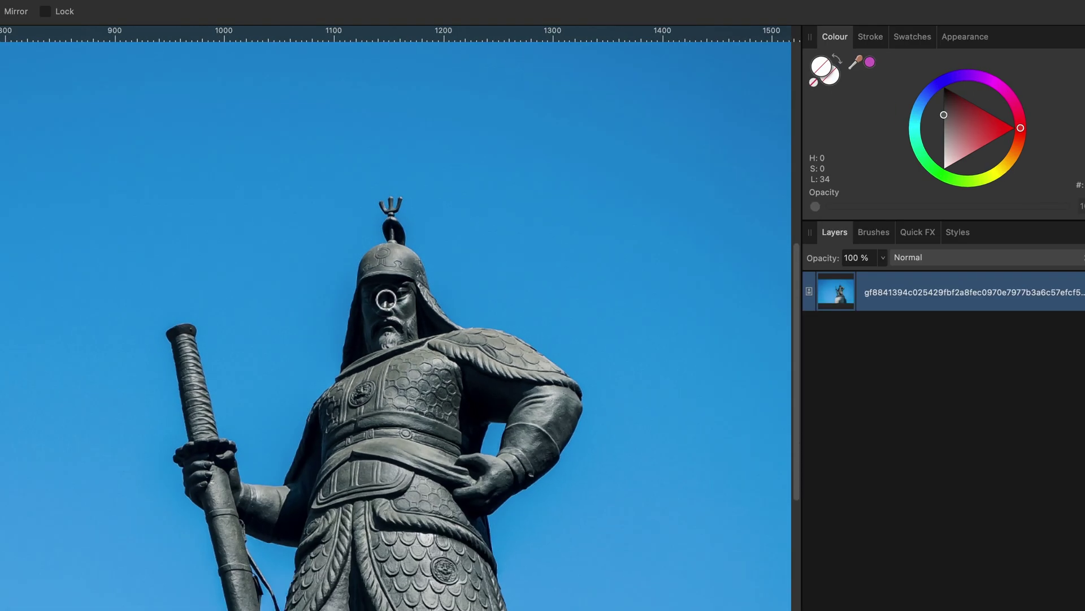
pyautogui.moveTo(483, 286); pyautogui.dragTo(616, 223)
pyautogui.moveTo(460, 262)
pyautogui.mouseDown()
pyautogui.moveTo(274, 339)
pyautogui.moveTo(428, 290)
pyautogui.mouseUp()
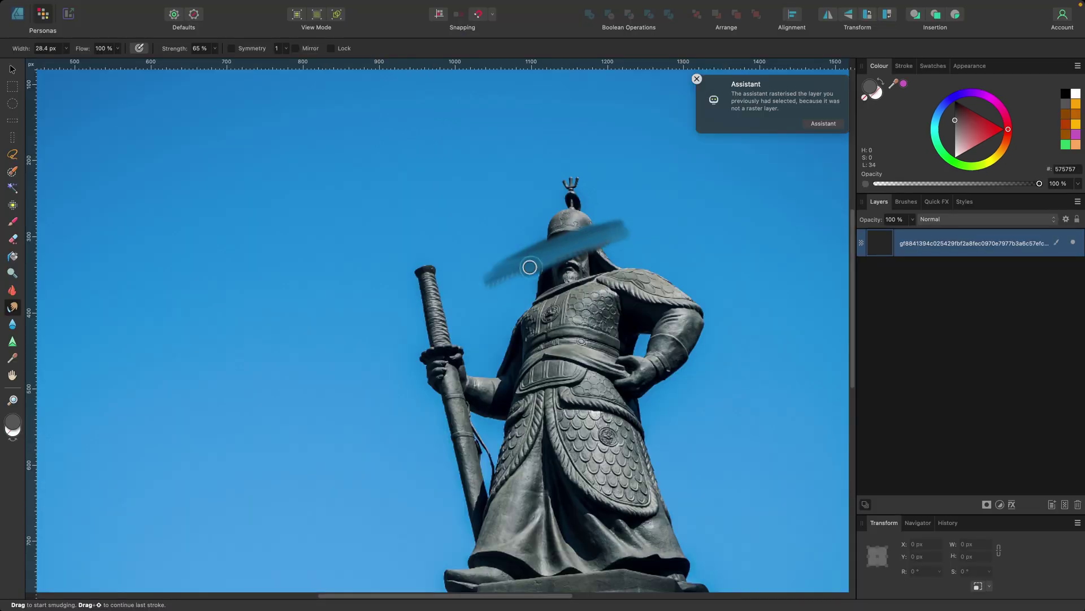
pyautogui.scroll(-5, 530, 268)
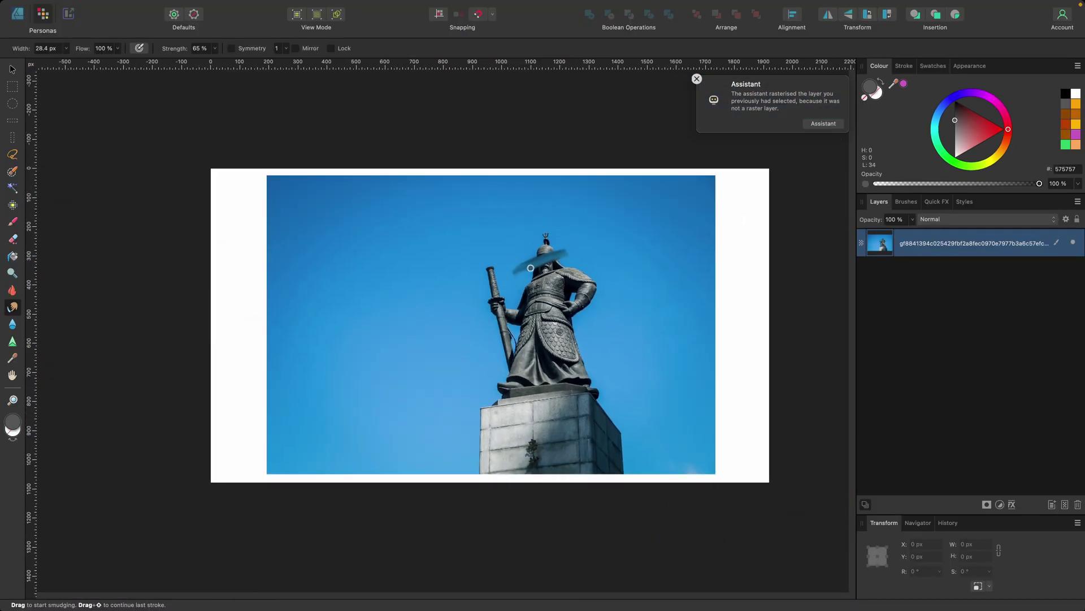
# Step: Shrink the smudged photo to about 421 × 281 px toward the artboard's upper-right corner and inspect its detail
pyautogui.press('v')
pyautogui.moveTo(278, 453)
pyautogui.mouseDown()
pyautogui.moveTo(576, 237)
pyautogui.moveTo(583, 245)
pyautogui.mouseUp()
pyautogui.scroll(6, 705, 195)
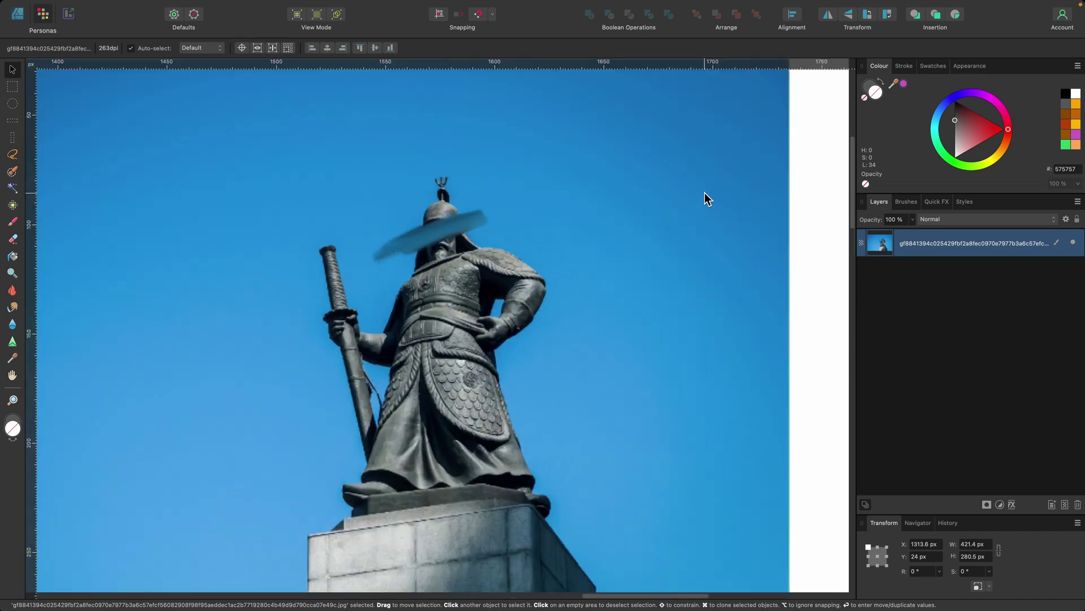
pyautogui.scroll(-8, 469, 315)
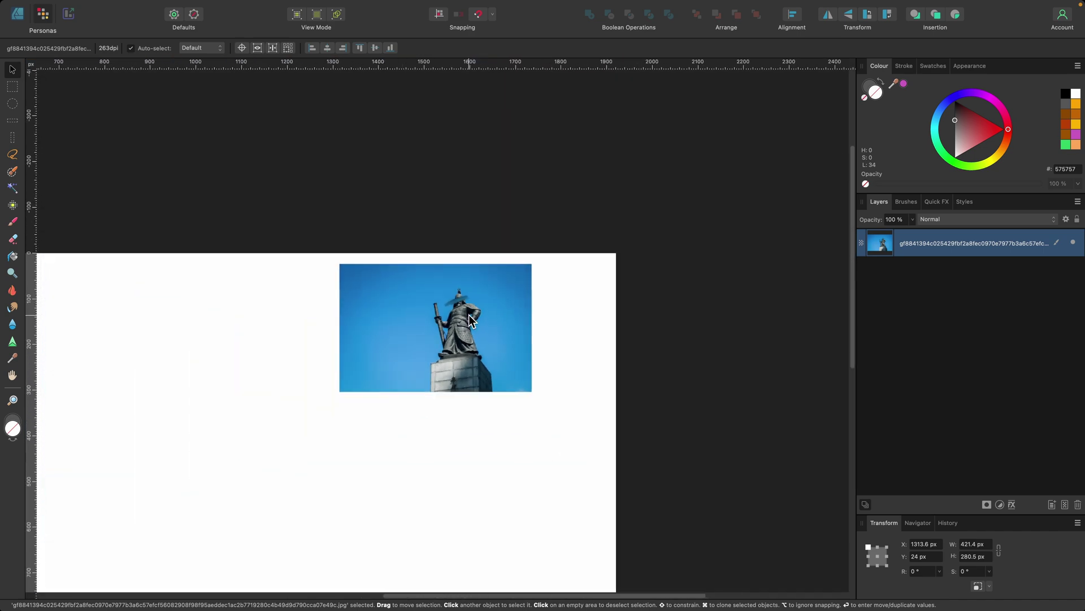
# Step: Scale the smudged photo back up to about 1496 × 996 px so it nearly fills the artboard's height
pyautogui.scroll(-3, 359, 382)
pyautogui.hscroll(-3, 359, 382)
pyautogui.moveTo(419, 305); pyautogui.dragTo(57, 547)
pyautogui.scroll(-2, 55, 547)
pyautogui.moveTo(266, 487); pyautogui.dragTo(153, 553)
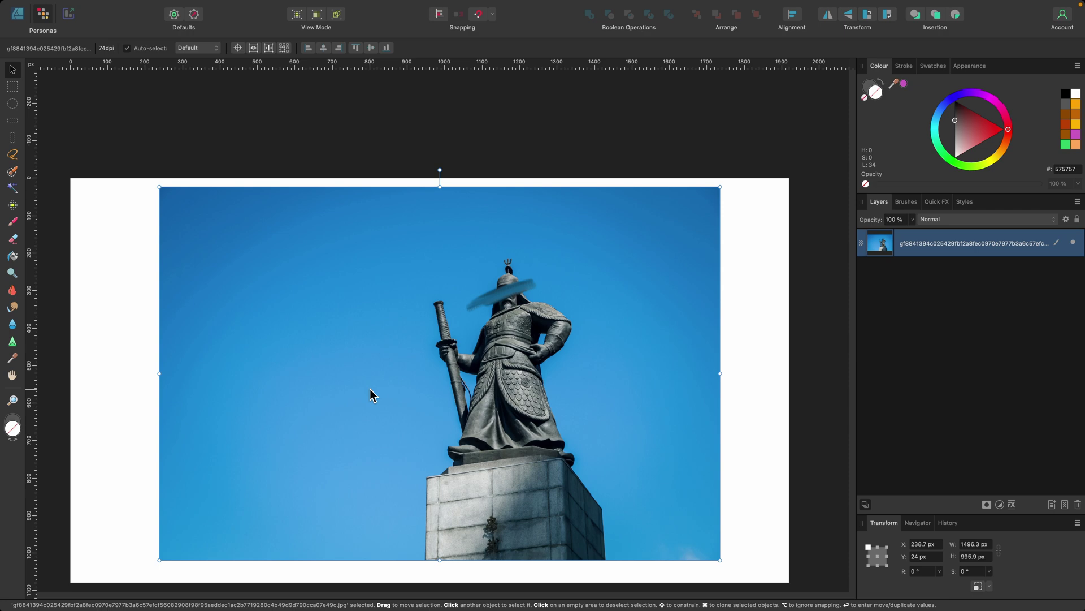
# Step: Undo the photo's resizes and smudge strokes, back to the unsmudged large image
pyautogui.press('super+z')
pyautogui.press('super+z')
pyautogui.press('super+z')
pyautogui.press('super+z')
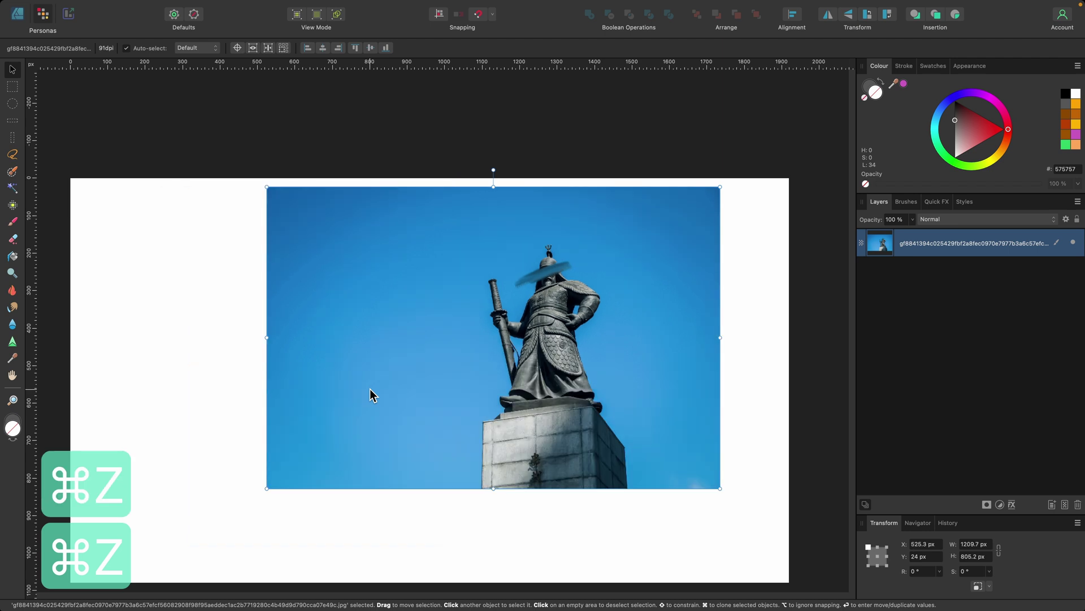
pyautogui.press('super+z')
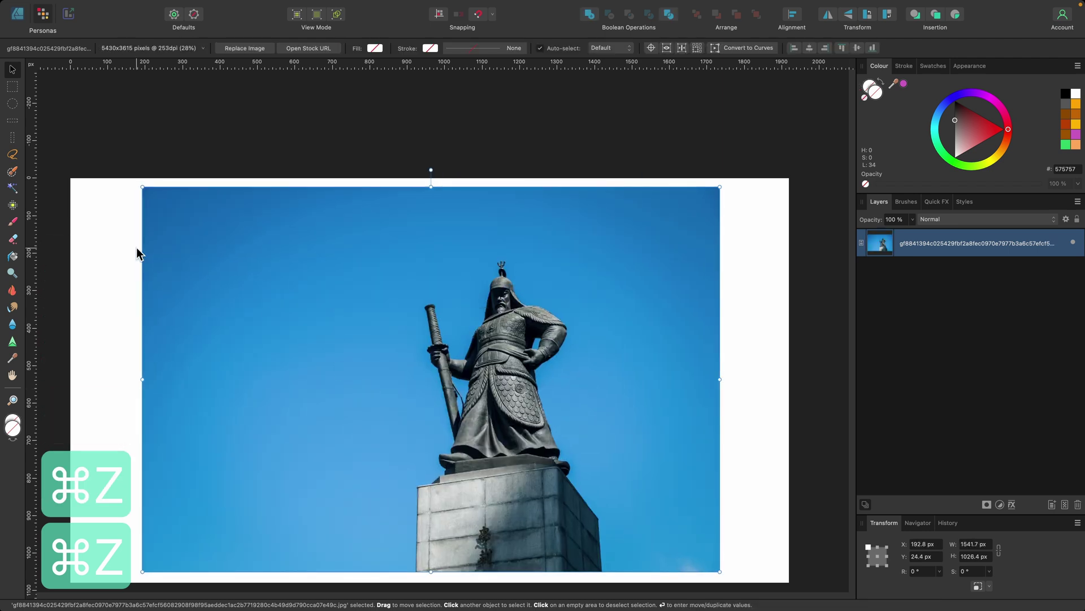